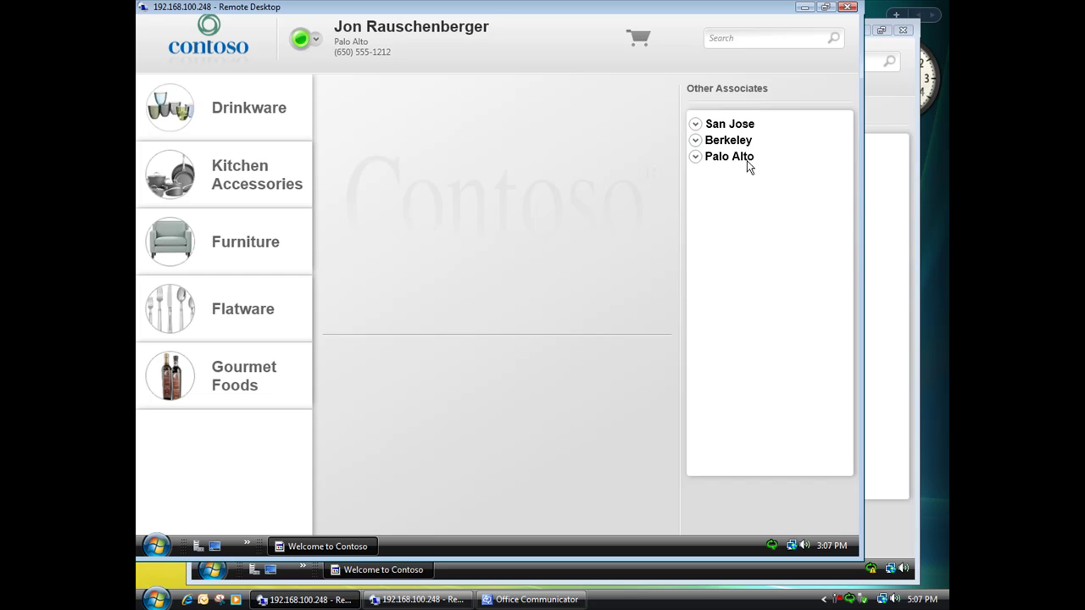
- In the San Jose associate's remote session, open the Reno wine glass set from the Wine Glasses category of Drinkware
left_click(895, 99)
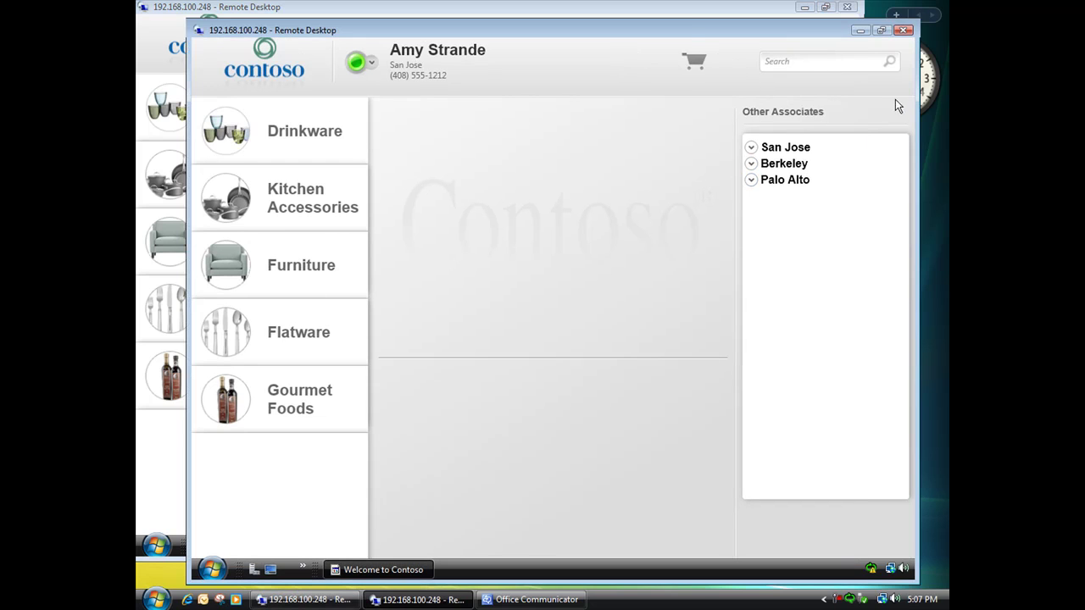
left_click_drag(676, 30, 674, 19)
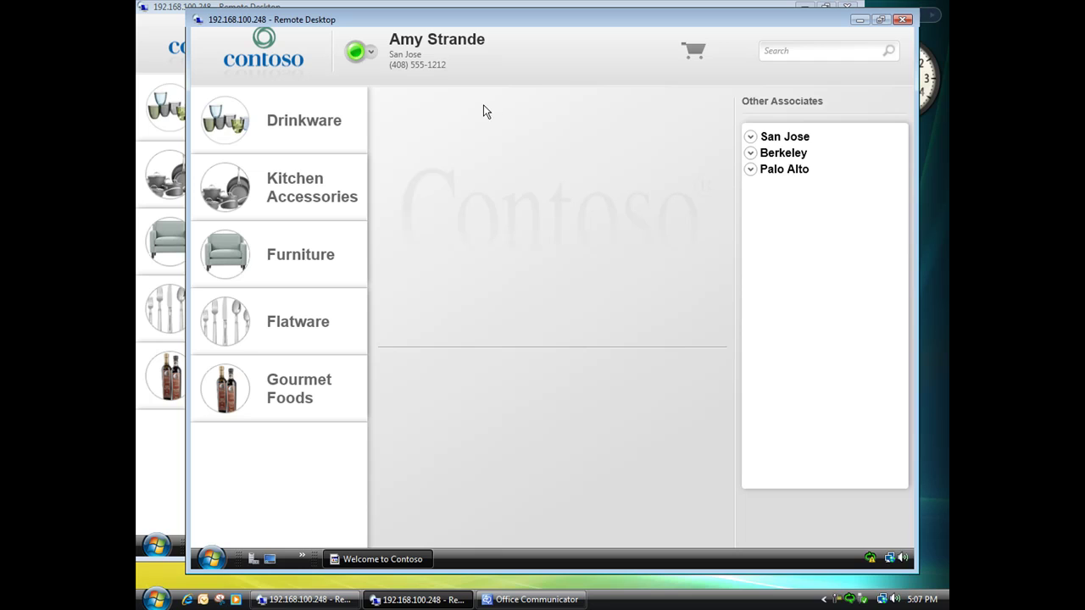
left_click(322, 123)
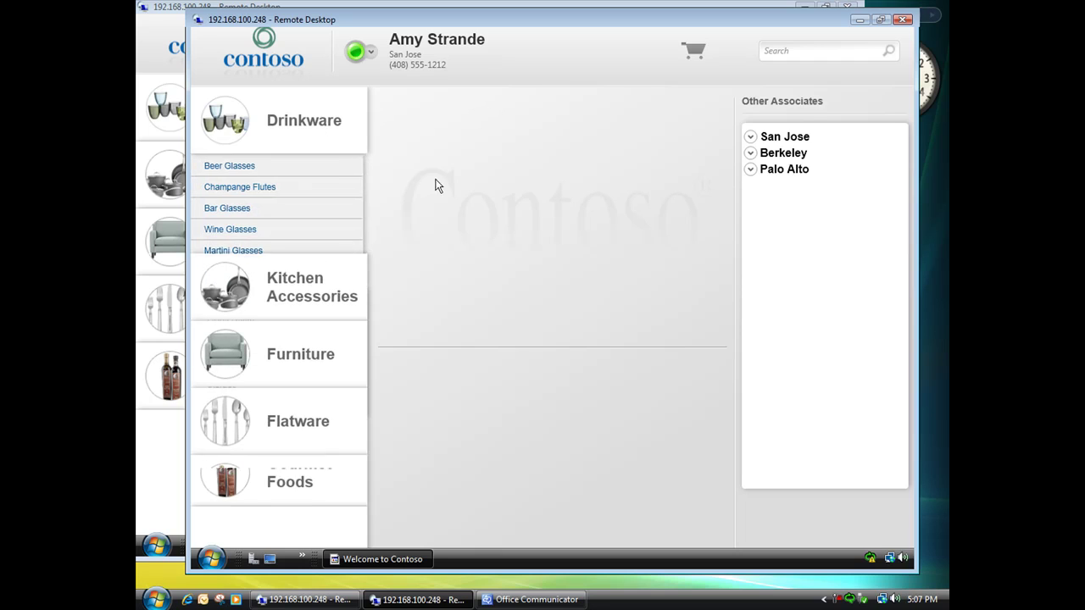
left_click(252, 231)
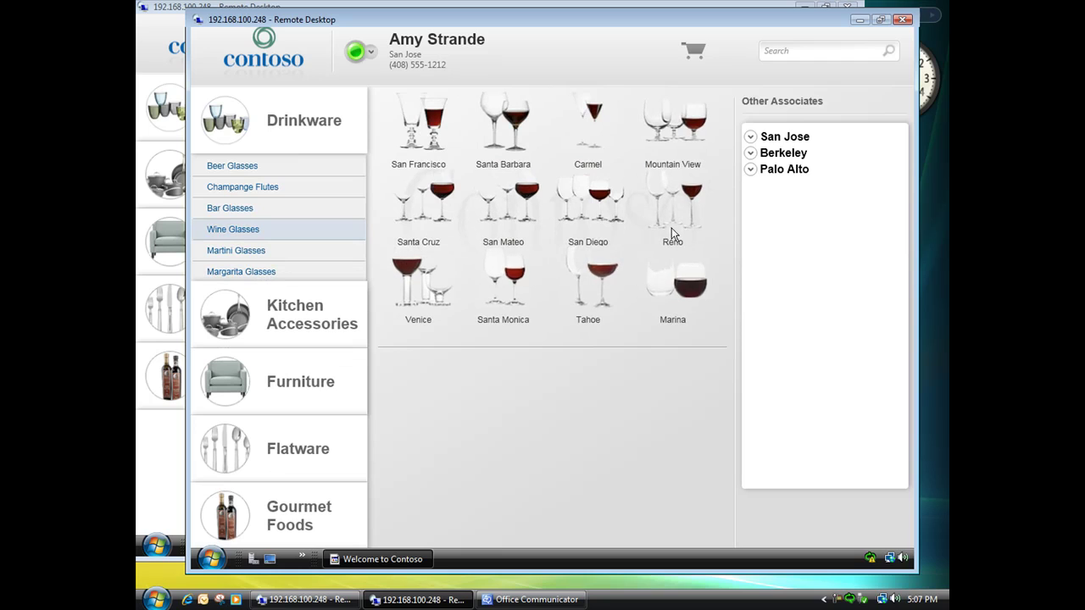
left_click(676, 212)
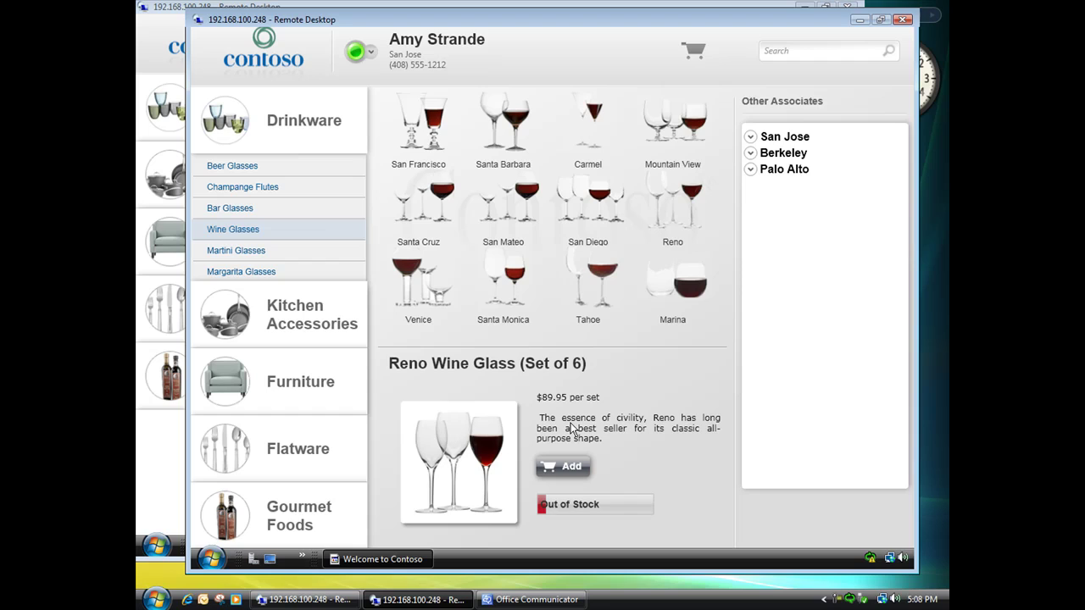
- Send an inventory request for the Reno Wine Glass (Set of 6) to the available associate in the Palo Alto store
left_click(751, 169)
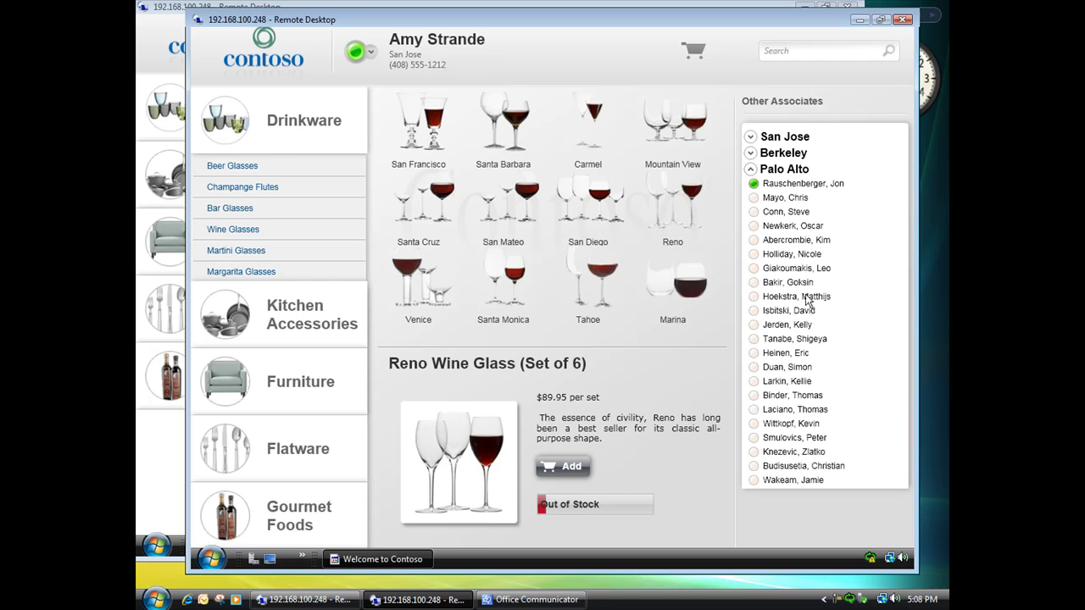
left_click(791, 185)
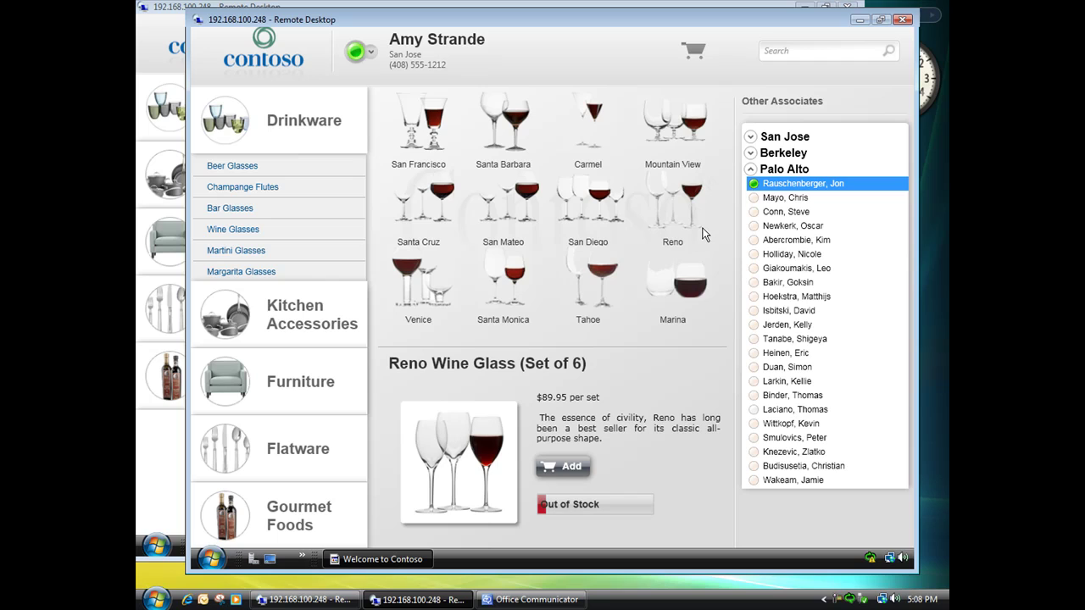
left_click(183, 6)
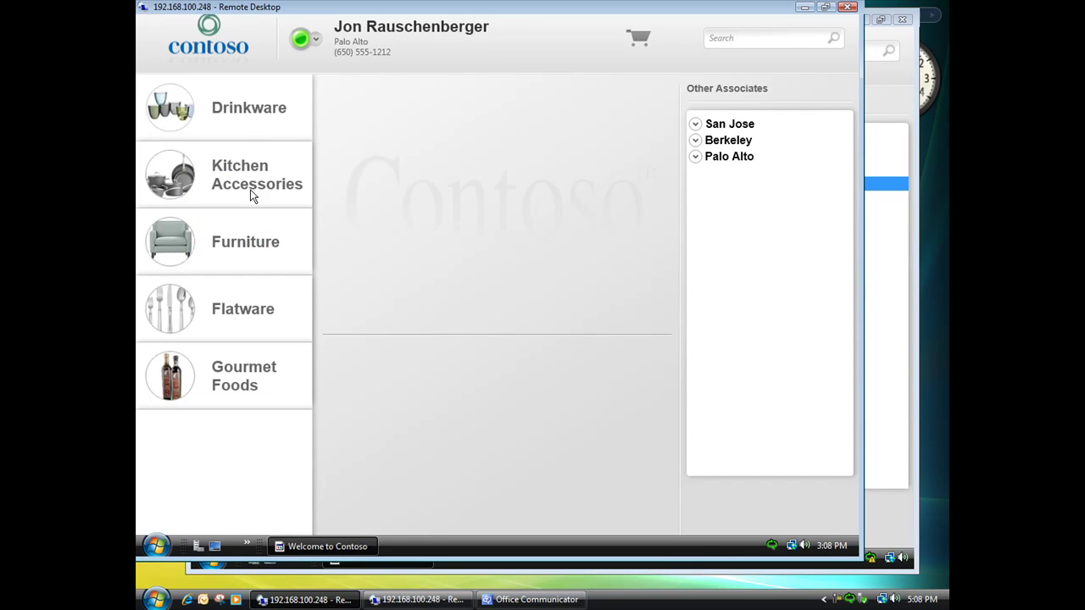
left_click(530, 572)
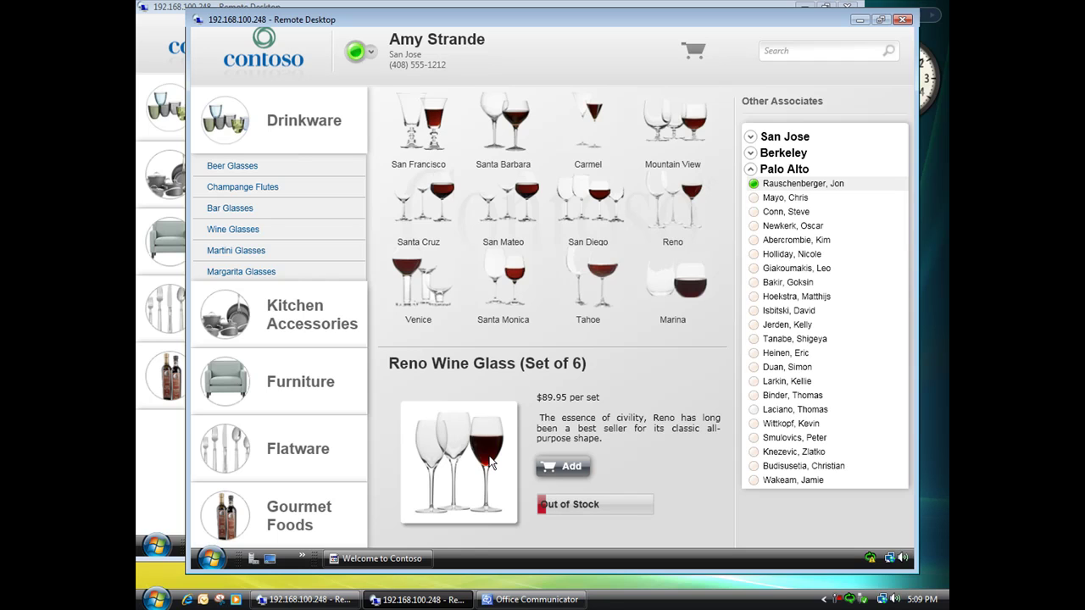
left_click_drag(491, 462, 797, 222)
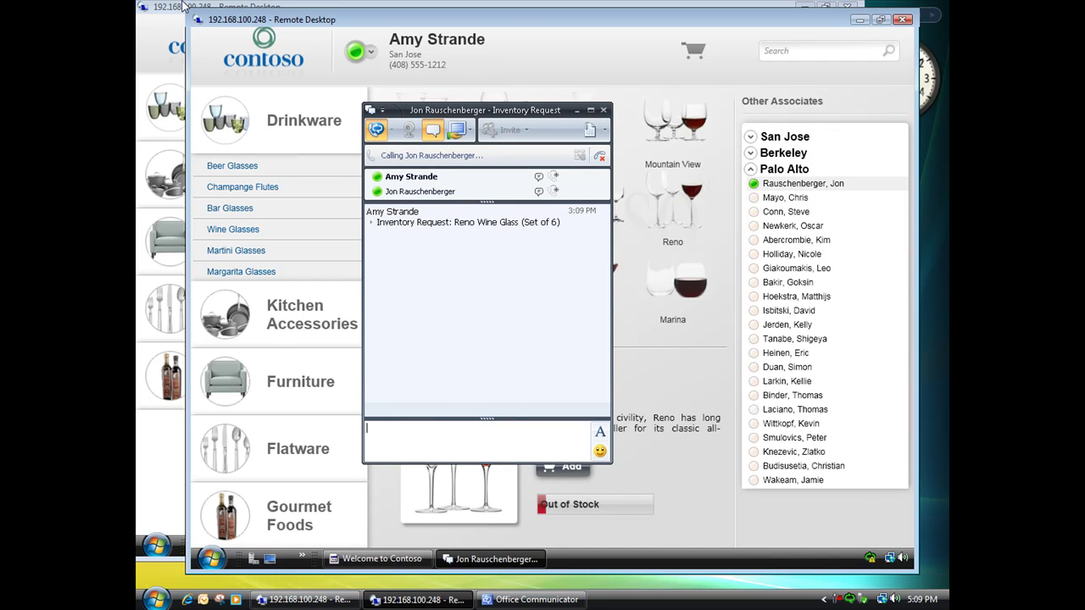
- Switch to the Palo Alto session, accept the inventory request, and review its message and the Reno glass product page
left_click(183, 7)
left_click(681, 471)
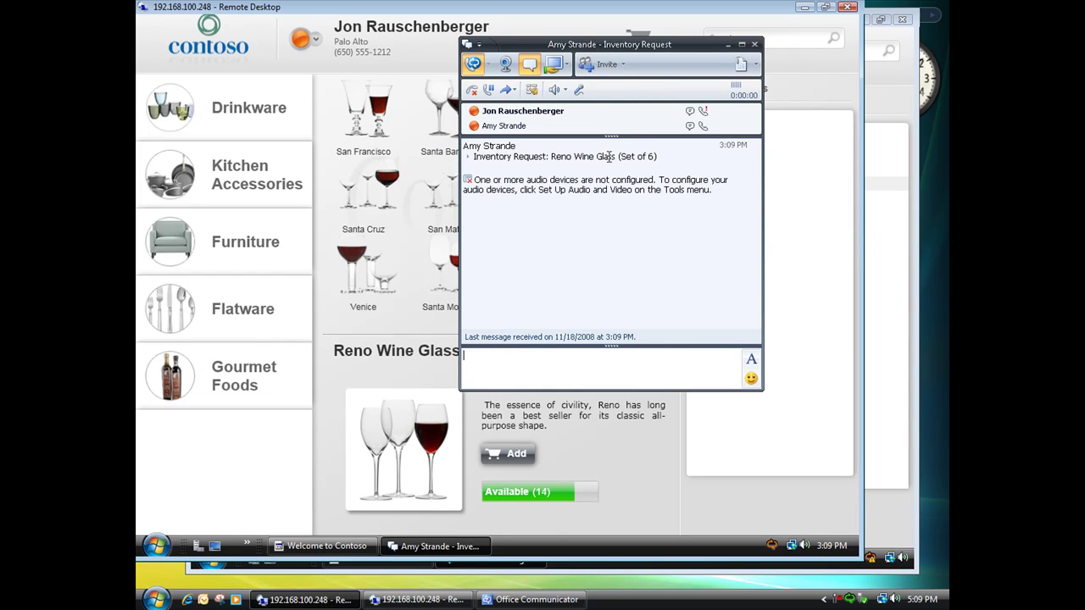
left_click_drag(660, 156, 472, 156)
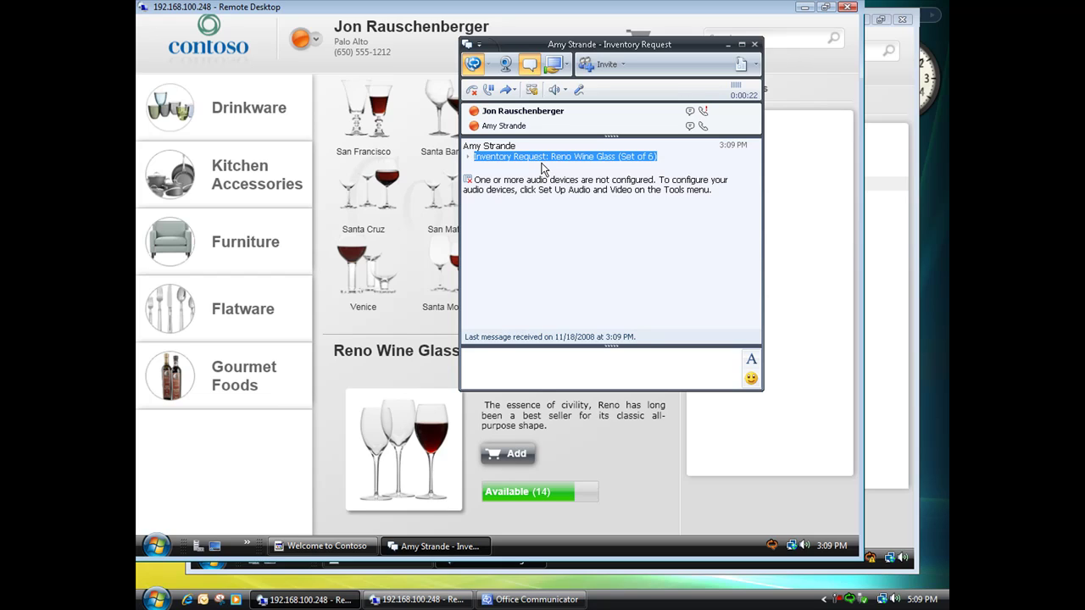
left_click(727, 44)
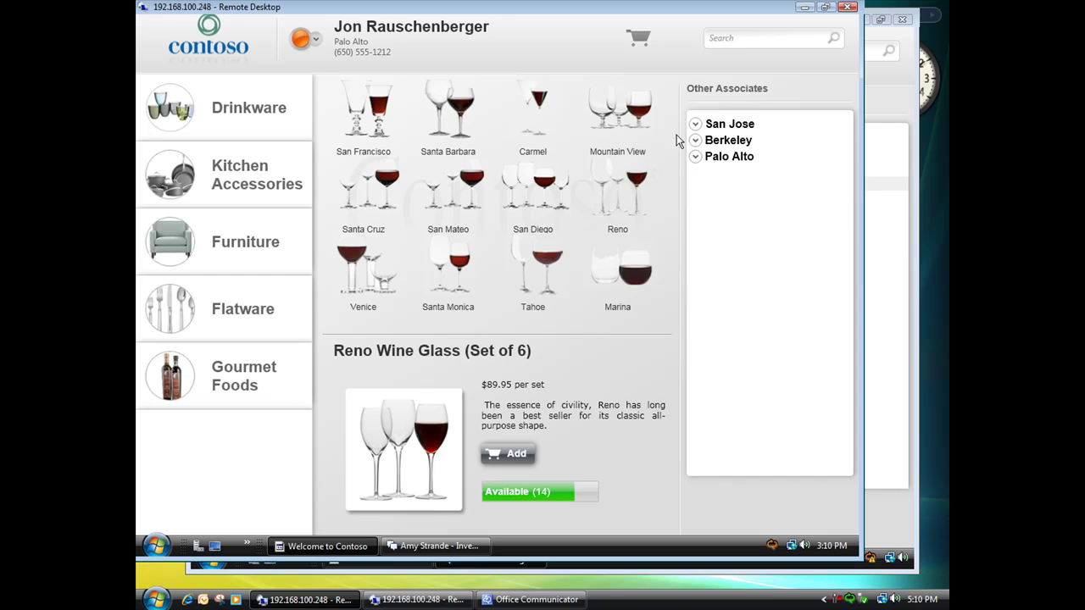
left_click(475, 545)
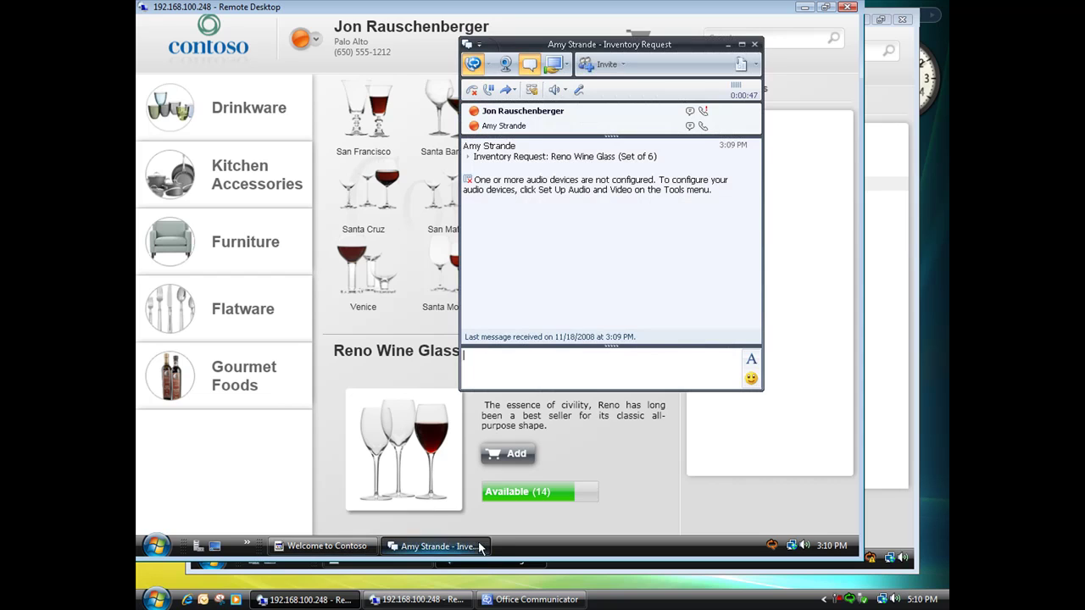
- End the call with the San Jose associate and close the inventory request conversation
triple_click(530, 184)
left_click(551, 210)
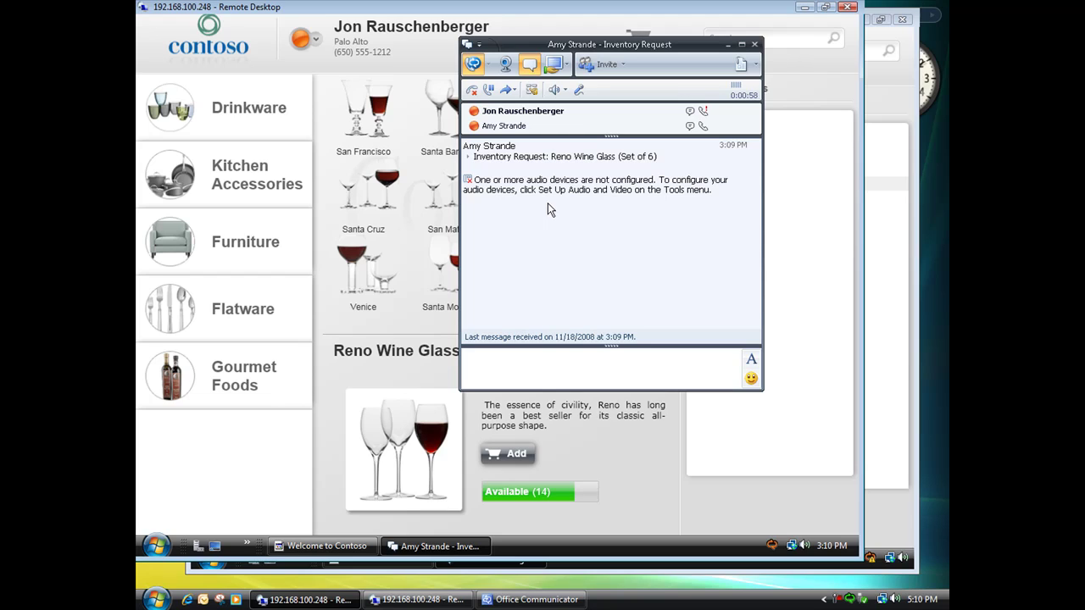
left_click(474, 93)
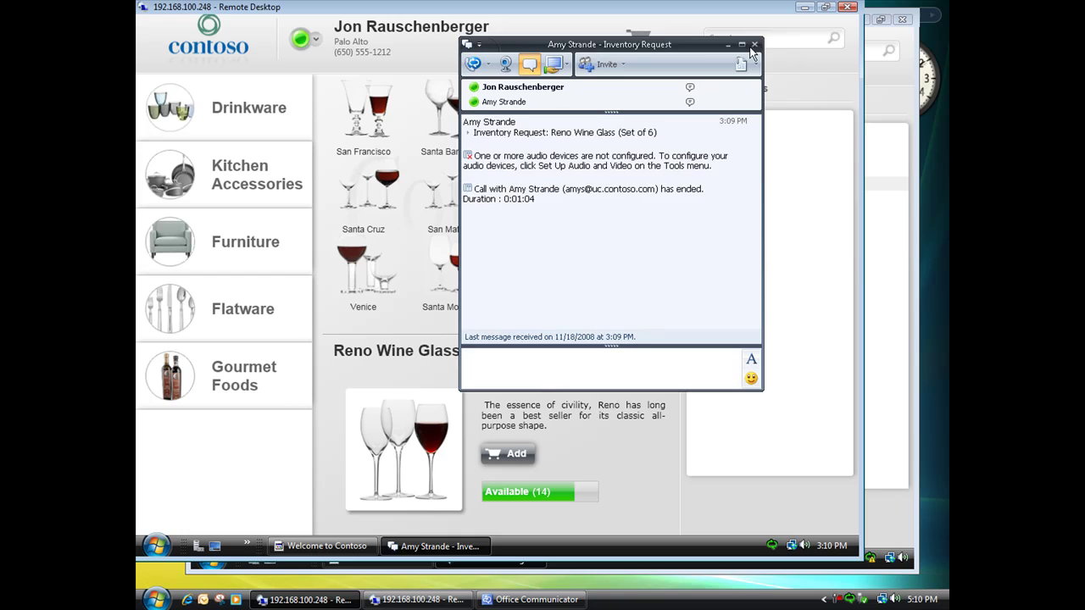
left_click(754, 44)
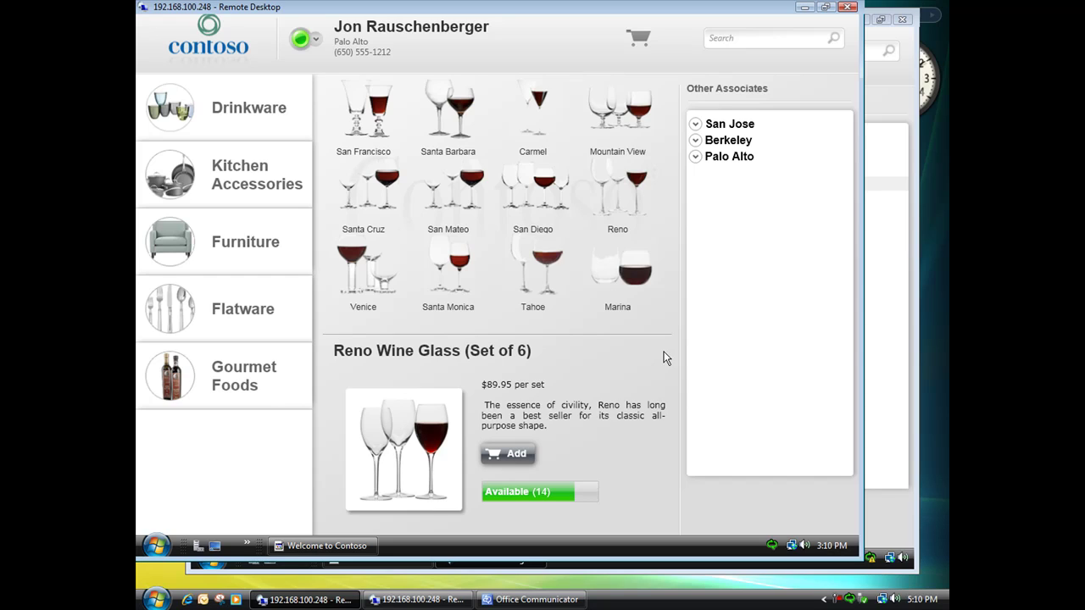
- Add the Reno Wine Glass (Set of 6) to the cart and submit the order billed to the customer's e-mail
left_click(519, 453)
left_click(656, 32)
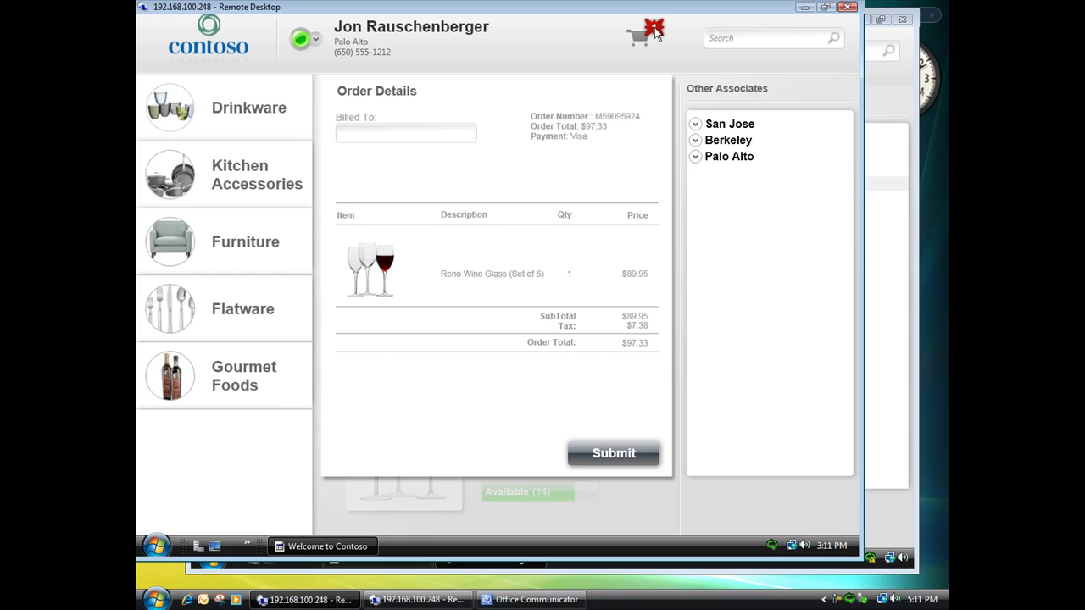
left_click(416, 133)
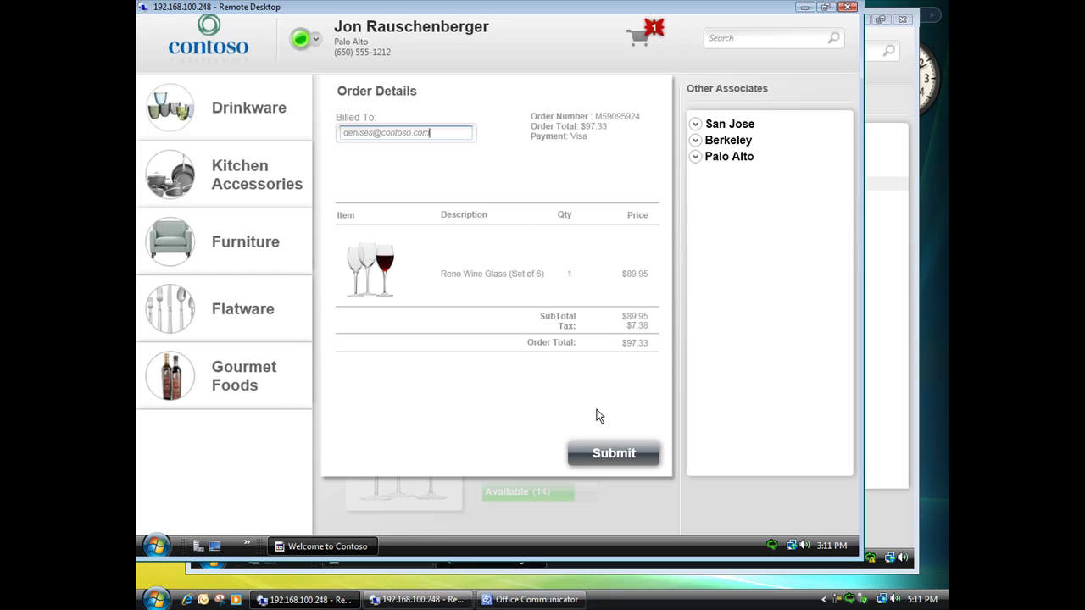
left_click(598, 450)
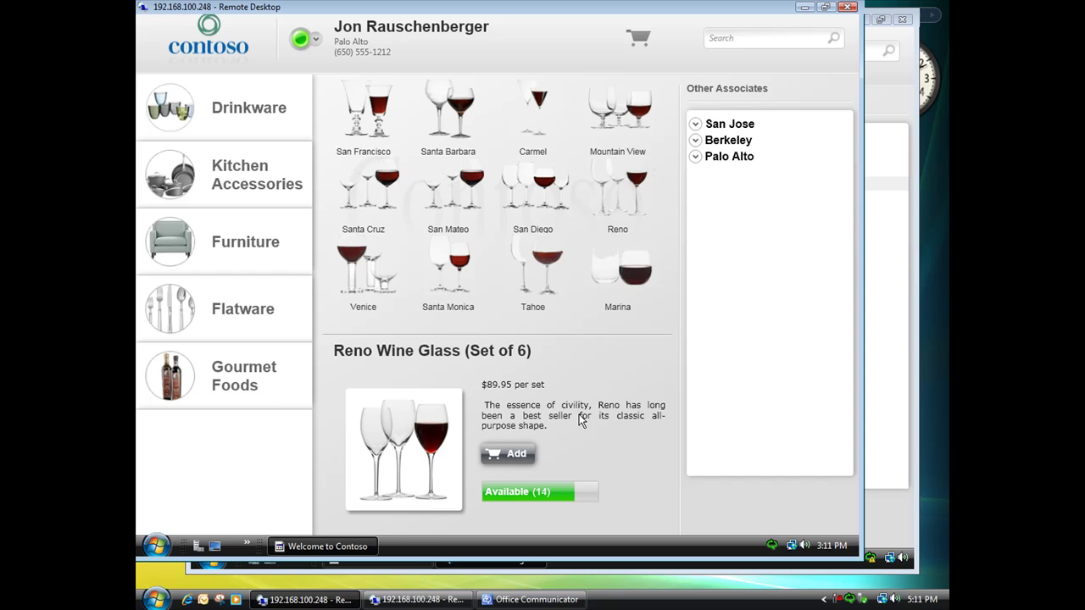
- Switch to Windows Mail, open the newest Your Contoso Purchase Receipt message, and download its blocked pictures
left_click(155, 545)
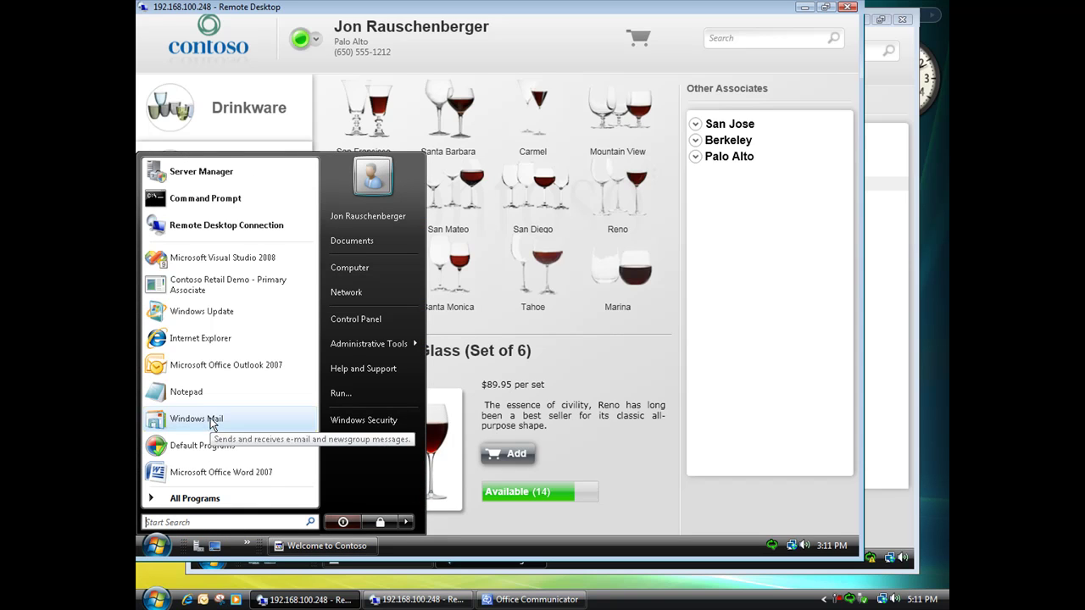
left_click(208, 418)
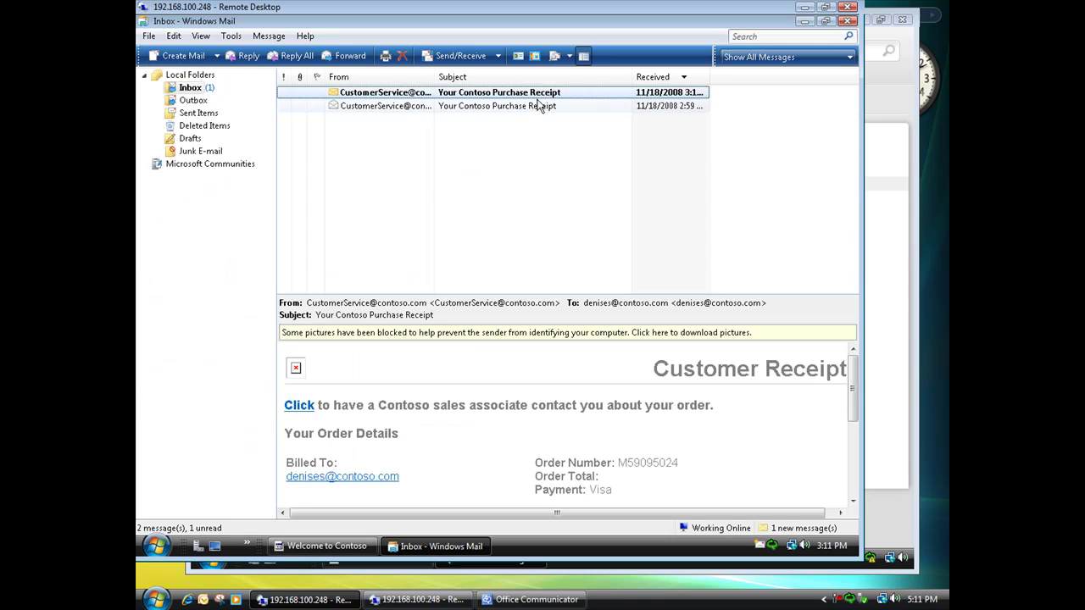
double_click(539, 92)
double_click(545, 136)
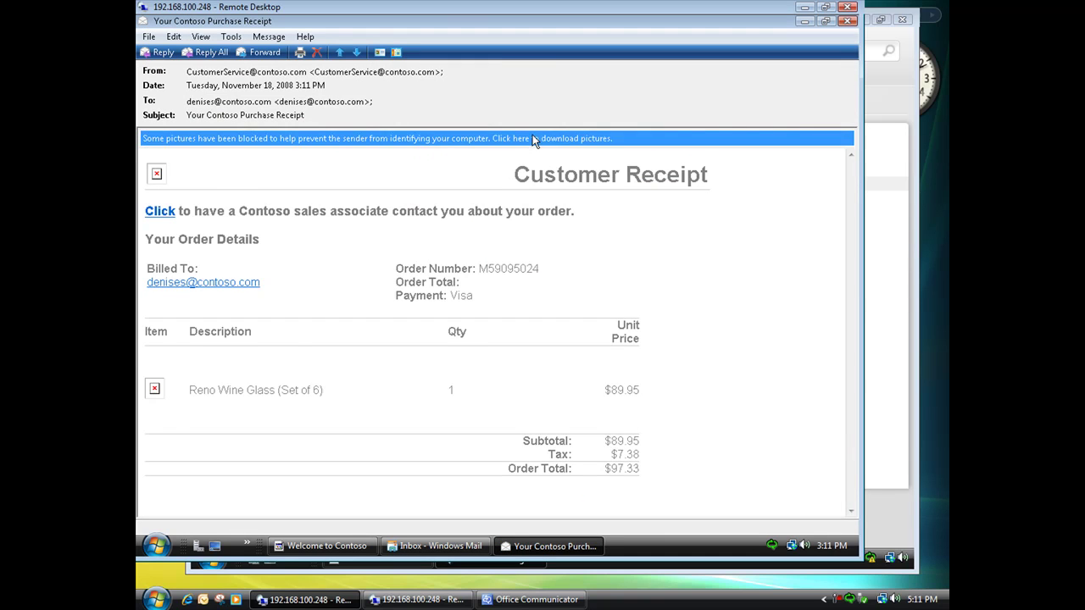
left_click(536, 138)
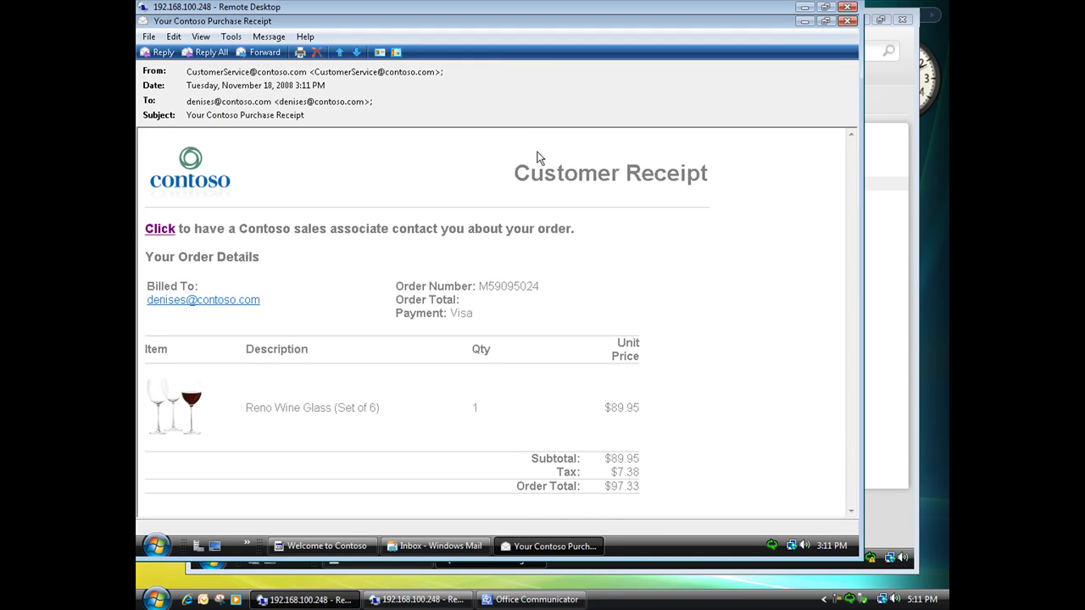
- From the receipt, request an associate callback with the customer's phone number and the question "Are these dishwasher safe?"
left_click(161, 229)
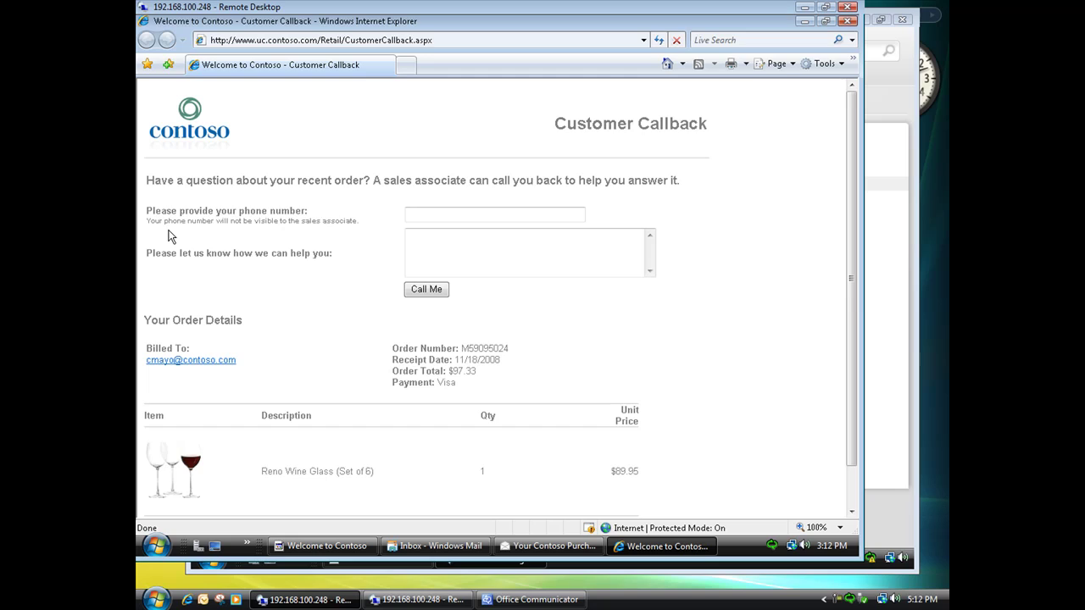
left_click(447, 213)
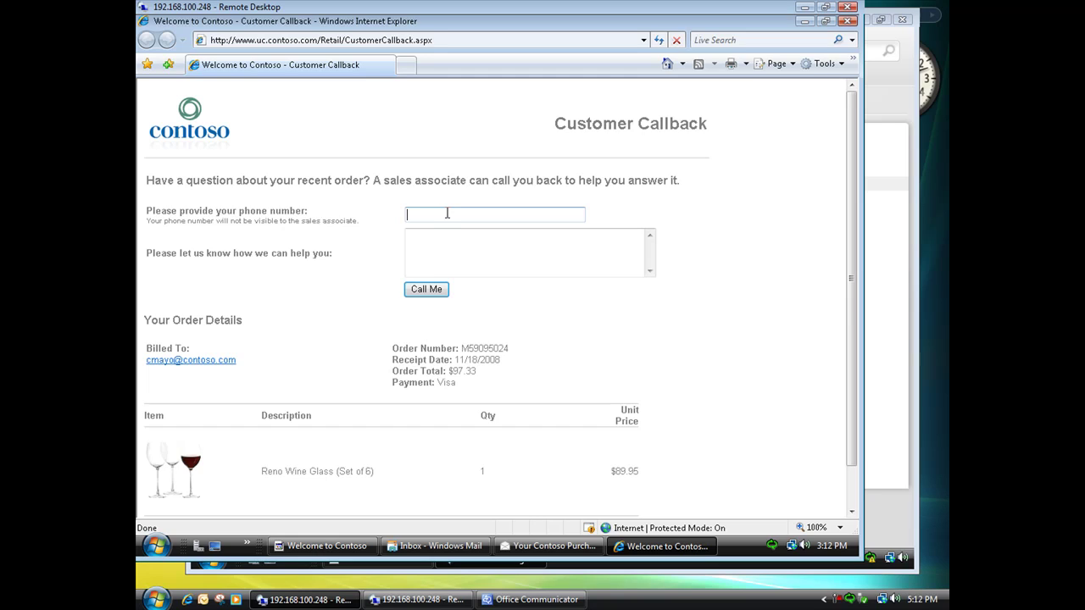
type("312")
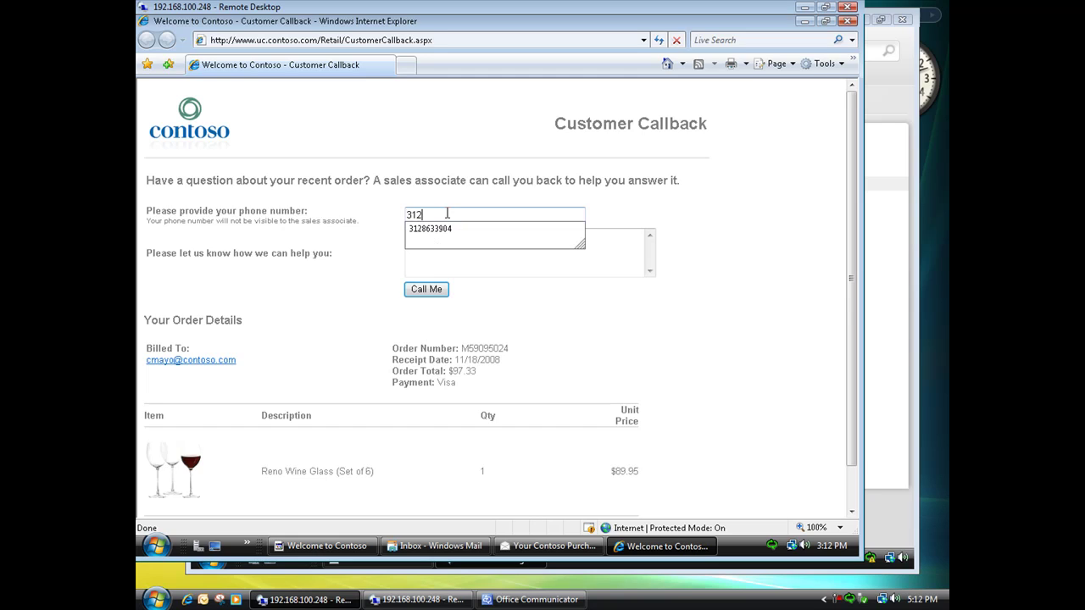
key("Down")
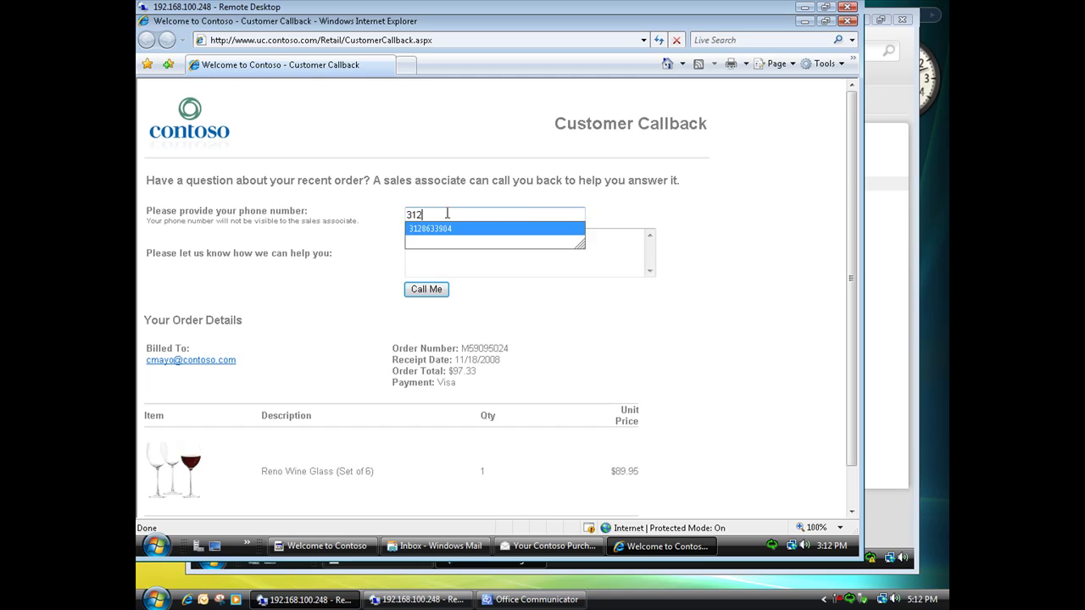
key("Return")
key("Tab")
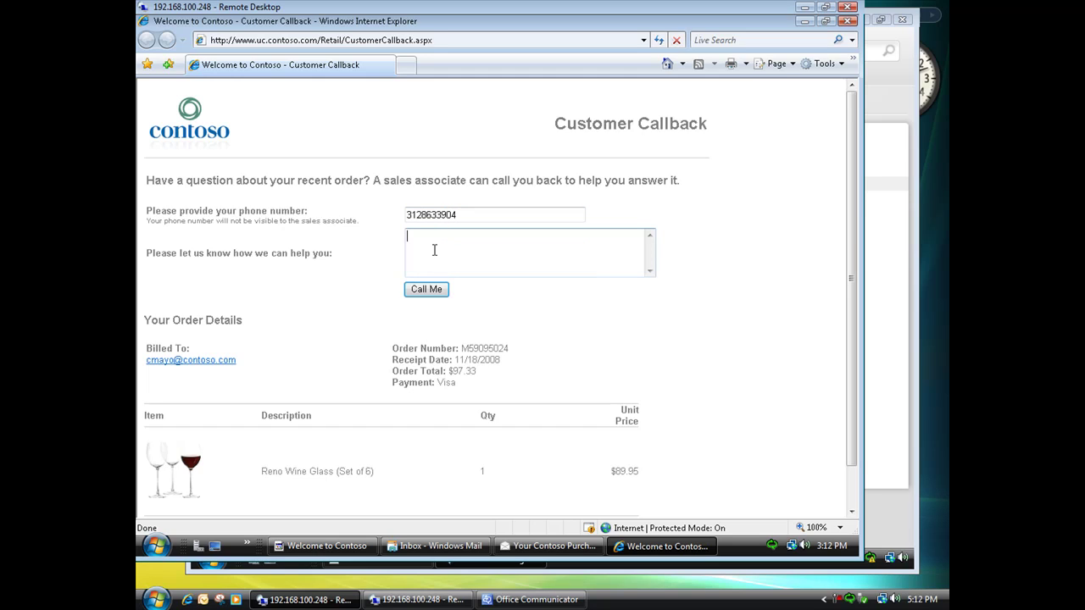
type("Are these dishwasher safe?")
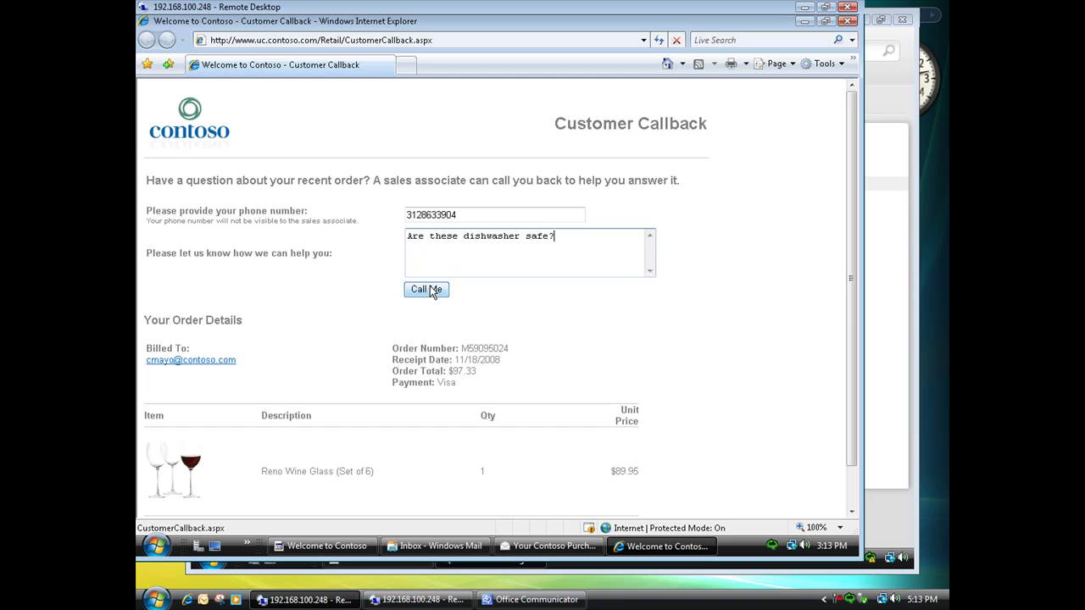
left_click(430, 290)
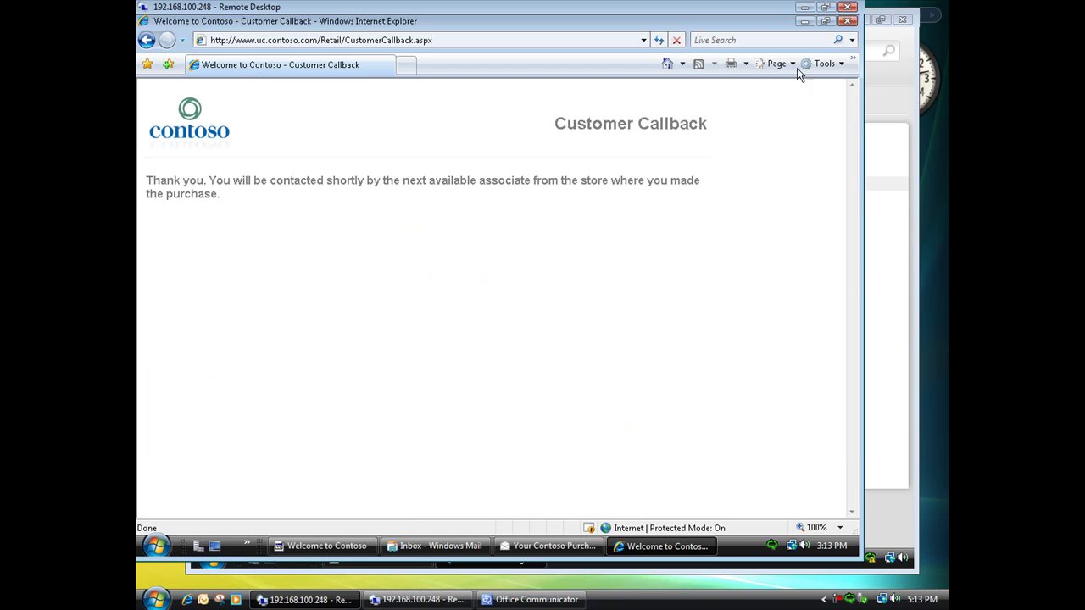
- Close the callback page, the receipt message and the mail inbox to return to the Contoso retail application
left_click(847, 20)
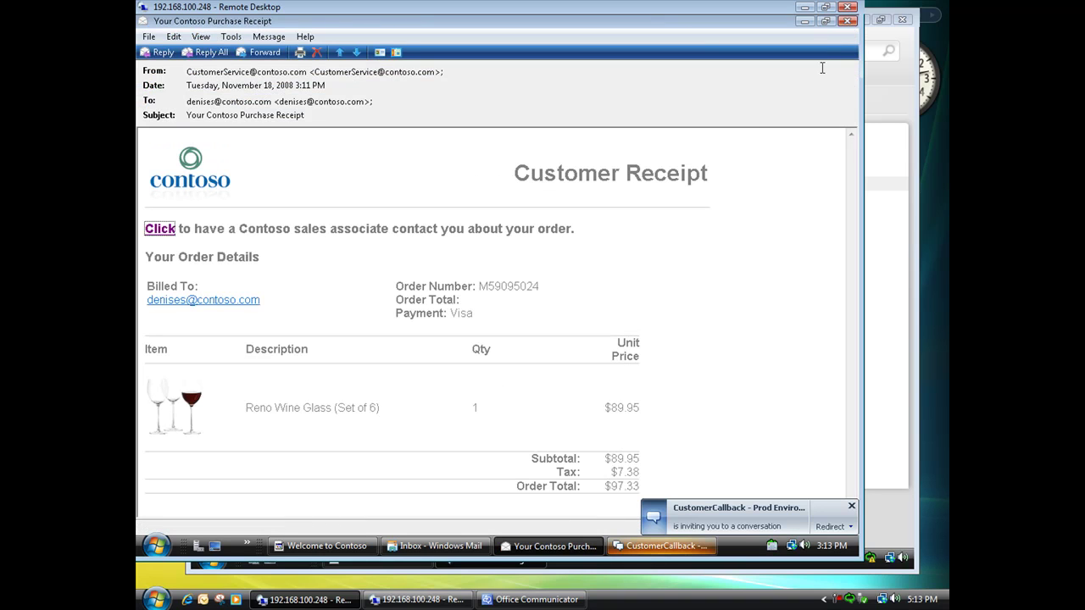
left_click(848, 21)
left_click(847, 21)
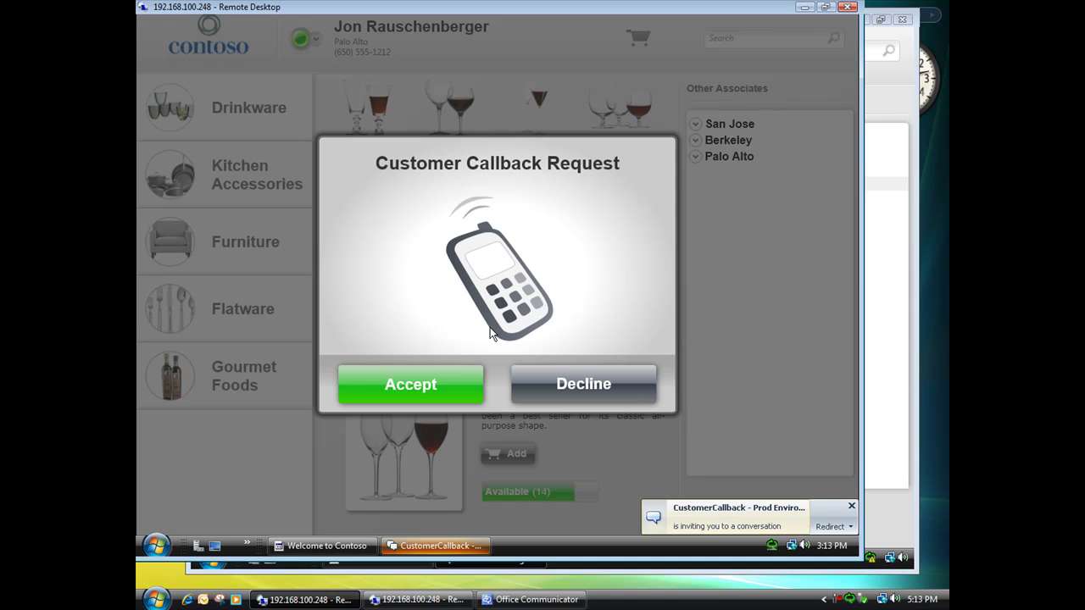
- Accept the customer callback request and call the customer from the order details
left_click(427, 376)
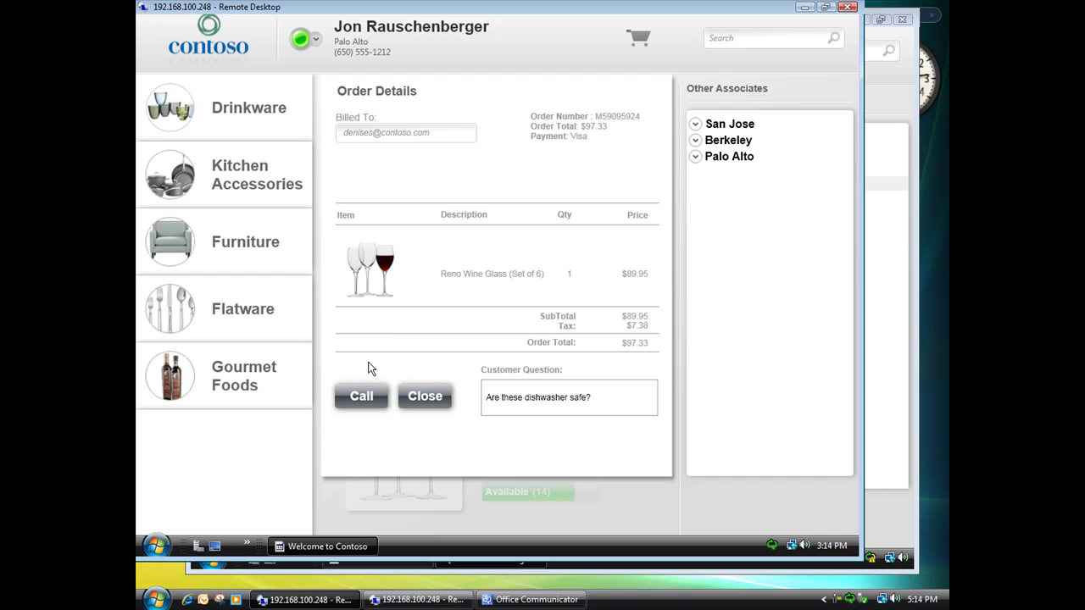
left_click(359, 391)
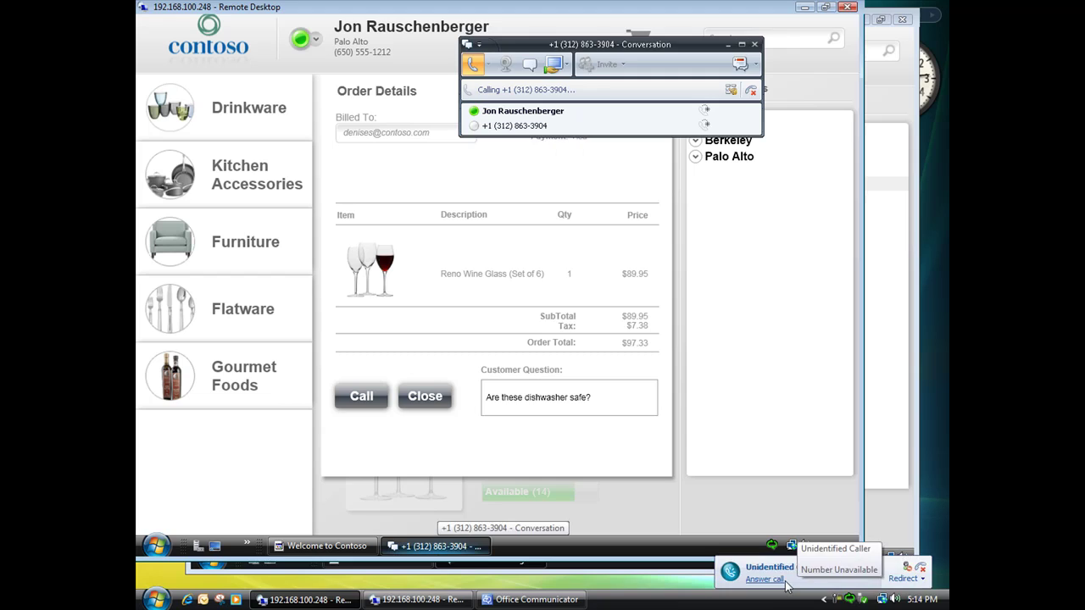
- Answer the incoming call from the unidentified caller, move its conversation window clear of the other one, and hang up
left_click(778, 580)
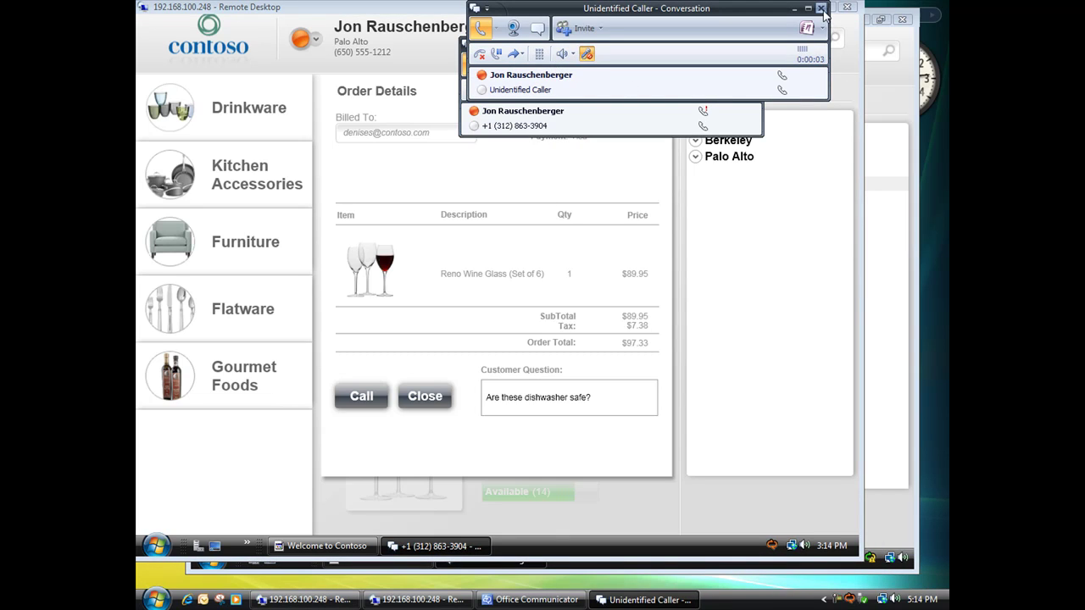
left_click_drag(822, 12, 824, 266)
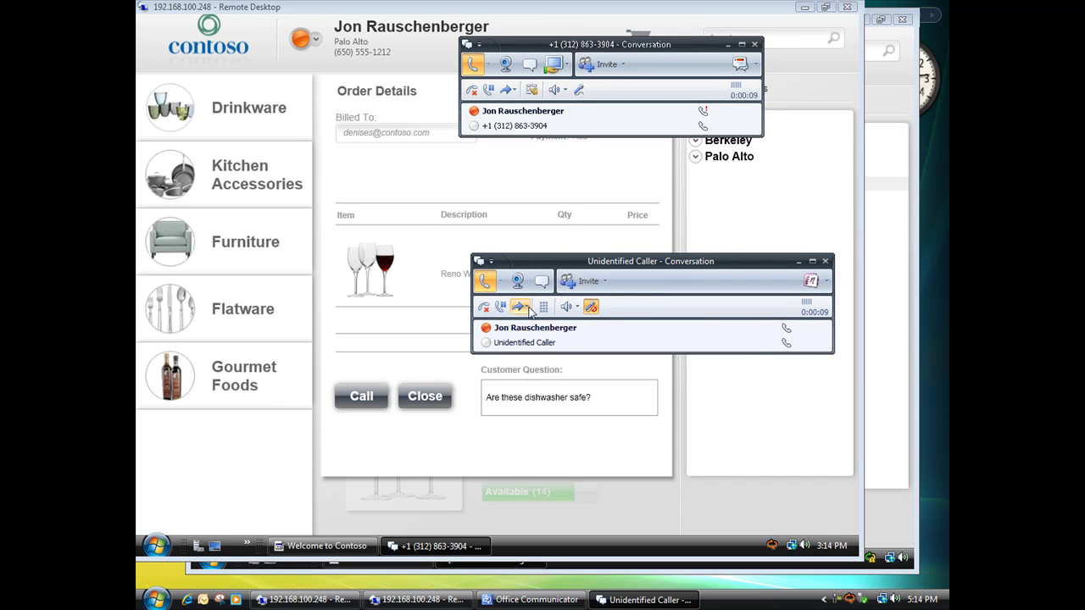
left_click(485, 308)
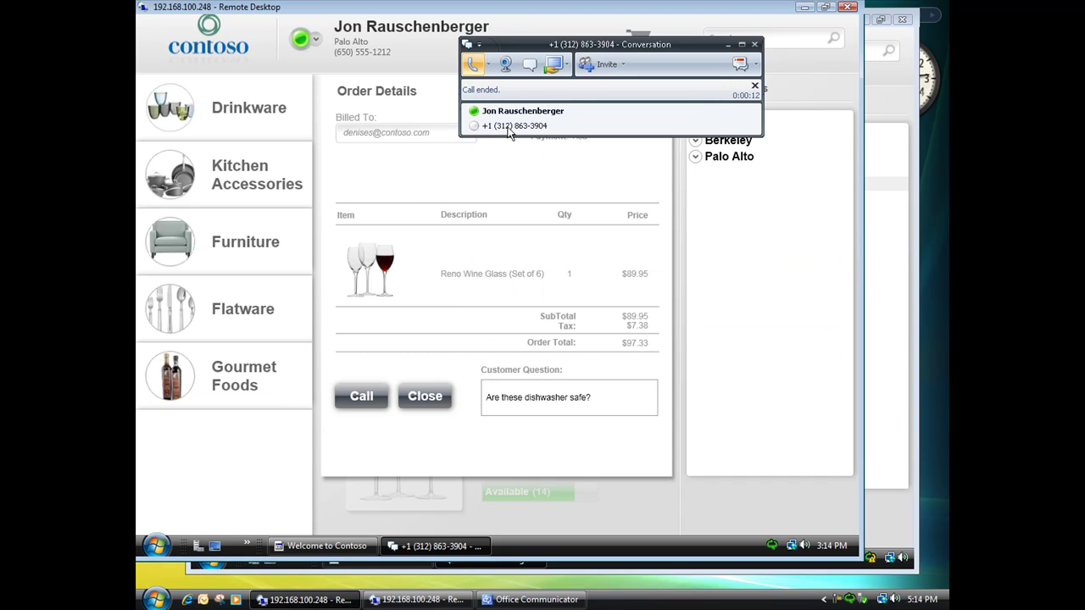